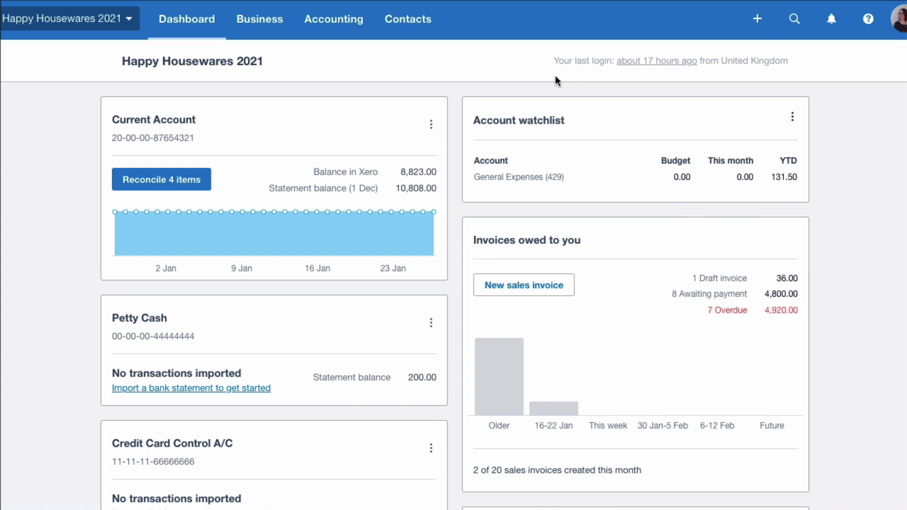
Open the Profit and Loss report from Accounting > Reports for Happy Housewares 2021.
{"action": "left_click", "coordinate": [336, 21]}
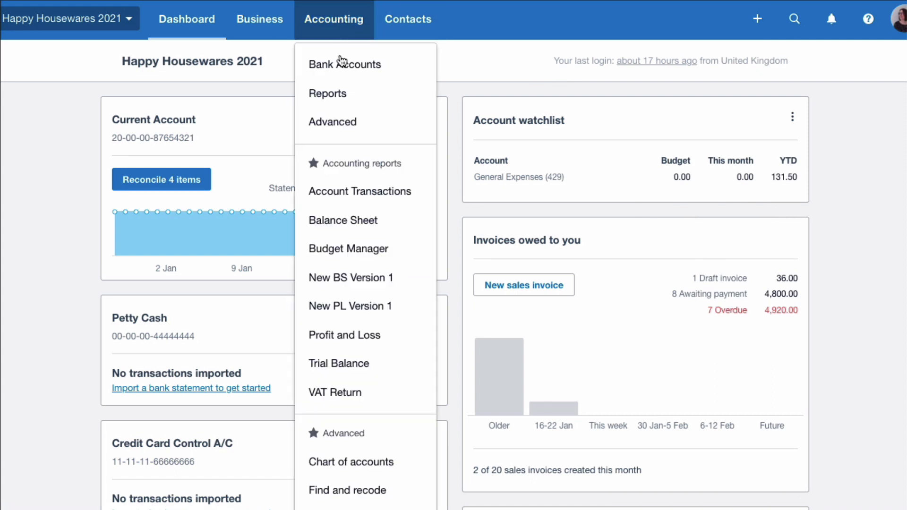
{"action": "left_click", "coordinate": [332, 94]}
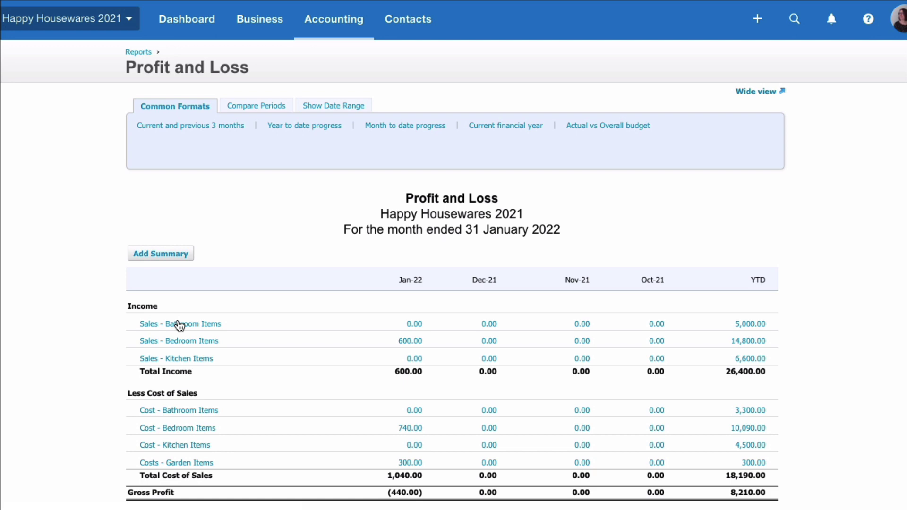
Set the report date to June 2021 and compare it with the previous 1 period.
{"action": "left_click", "coordinate": [266, 108]}
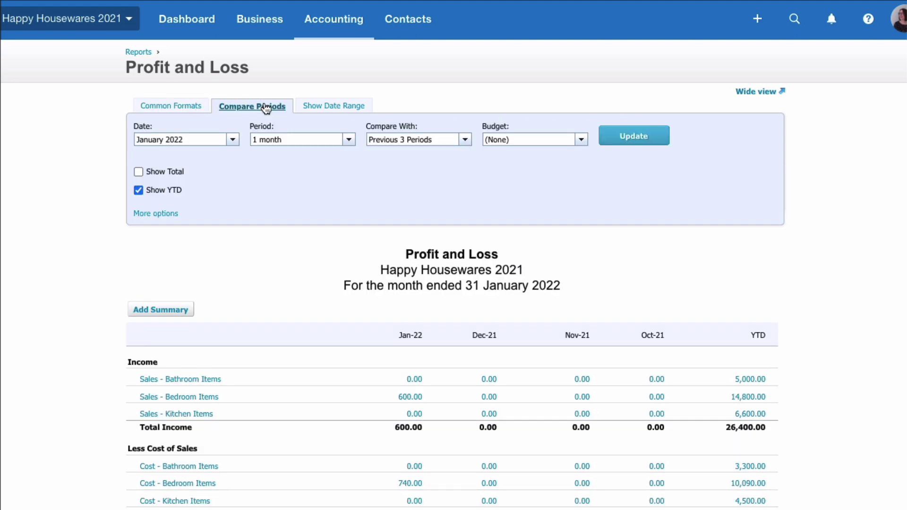
{"action": "left_click", "coordinate": [232, 140]}
{"action": "scroll", "coordinate": [223, 215], "scroll_direction": "down", "scroll_amount": 2}
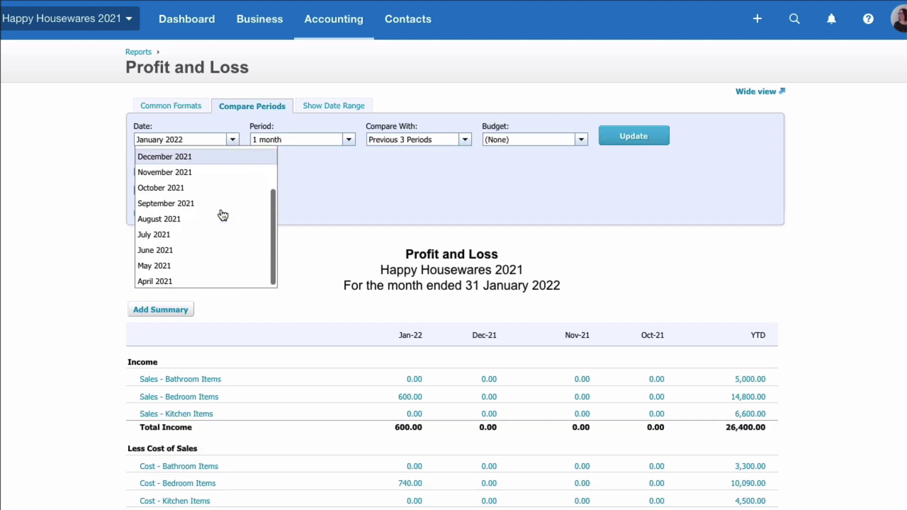
{"action": "left_click", "coordinate": [177, 249]}
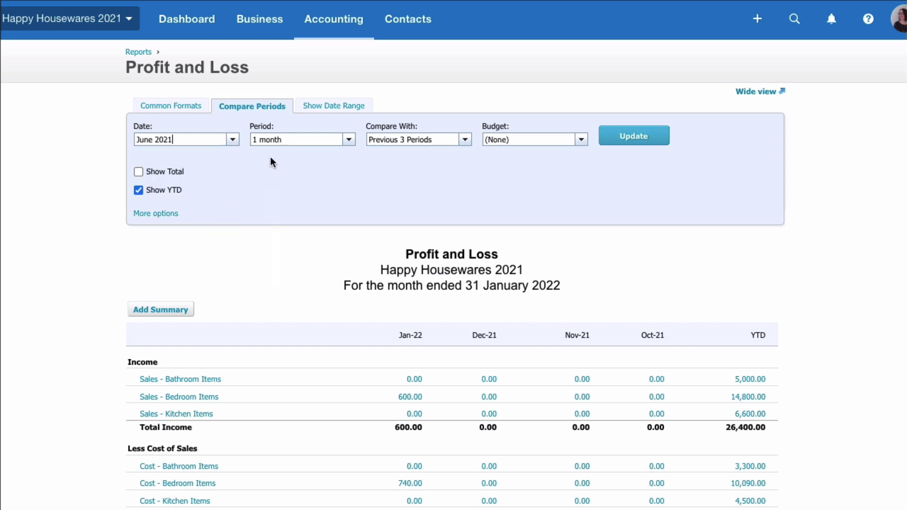
{"action": "left_click", "coordinate": [466, 141]}
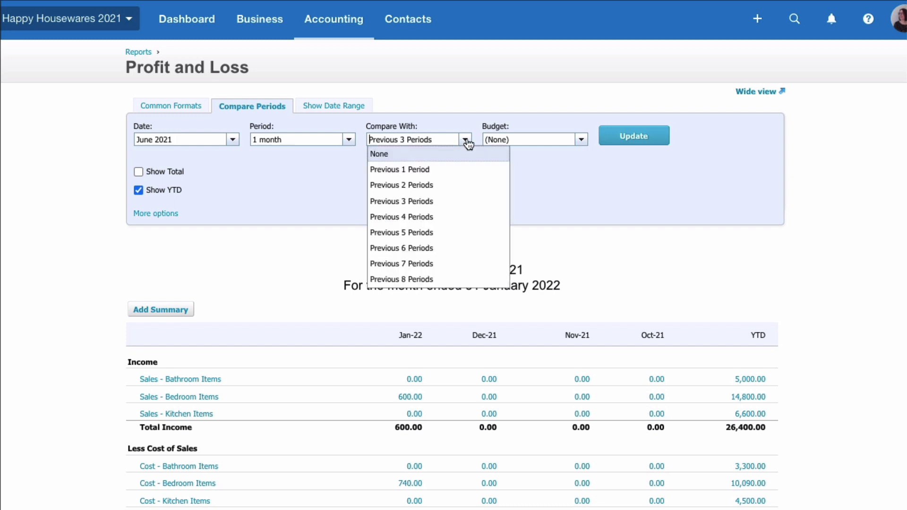
{"action": "left_click", "coordinate": [413, 169]}
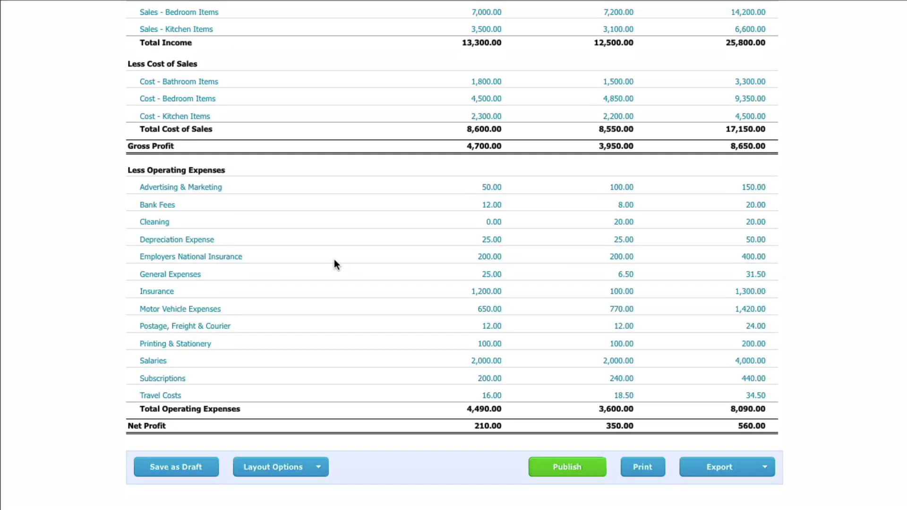
Apply the saved Updated PL layout to the Profit and Loss report.
{"action": "left_click", "coordinate": [318, 468]}
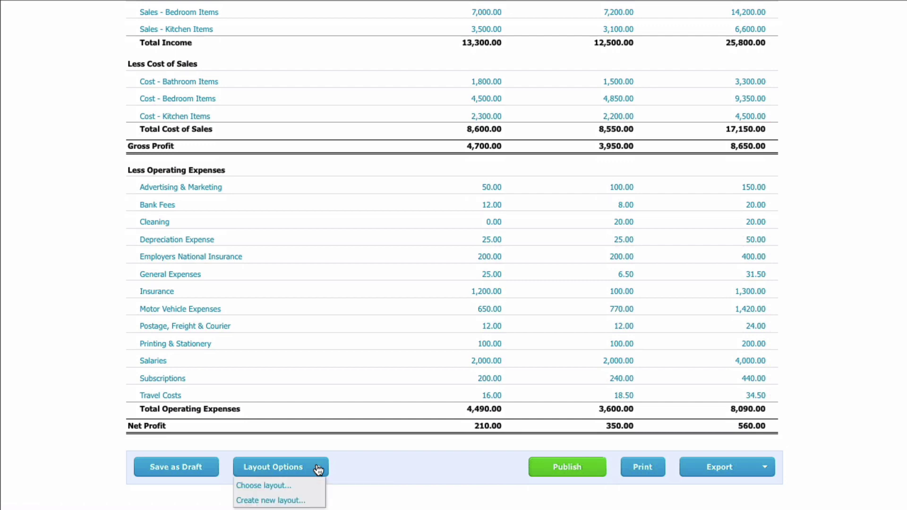
{"action": "left_click", "coordinate": [277, 486]}
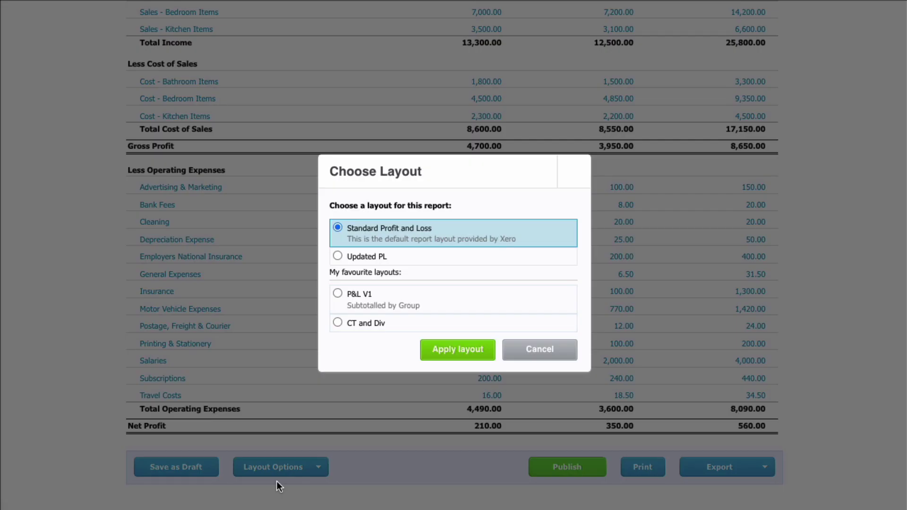
{"action": "left_click", "coordinate": [337, 256]}
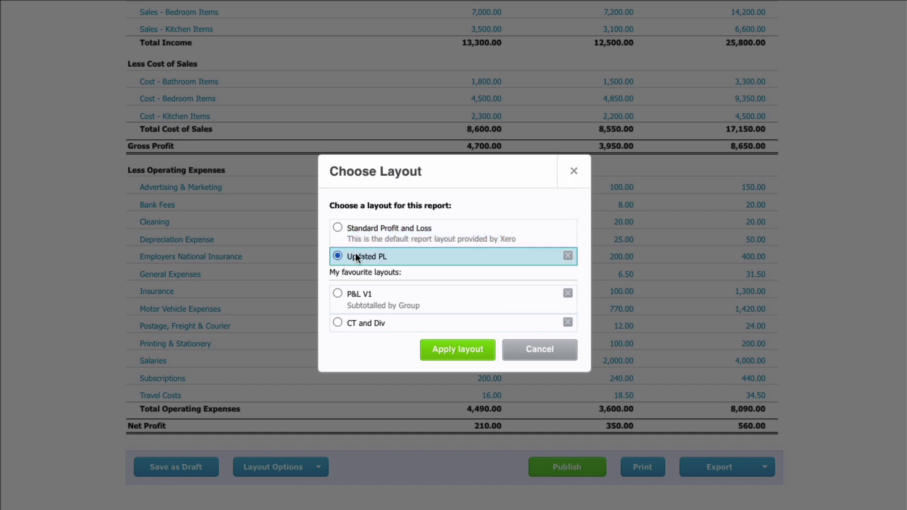
{"action": "left_click", "coordinate": [451, 349]}
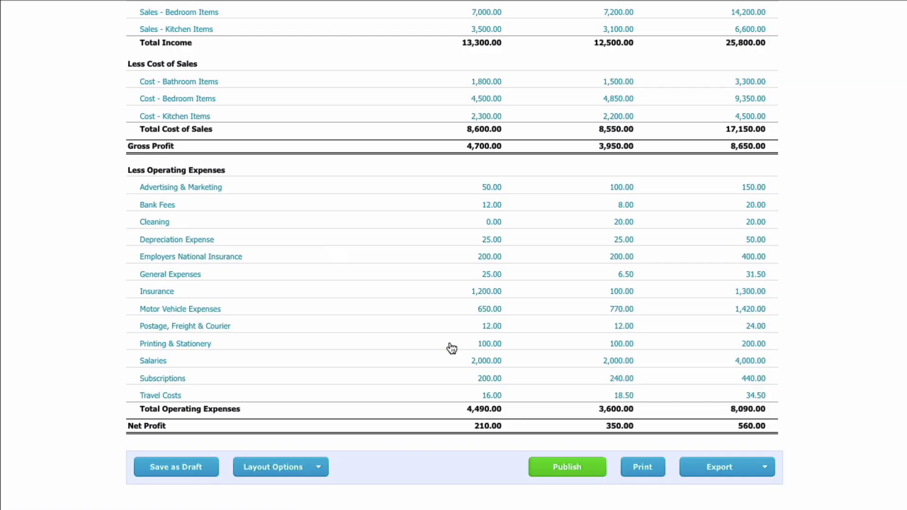
Scroll through the report to review the Employee Costs, Admin Costs and Sales & Marketing groups.
{"action": "scroll", "coordinate": [451, 348], "scroll_direction": "down", "scroll_amount": 5}
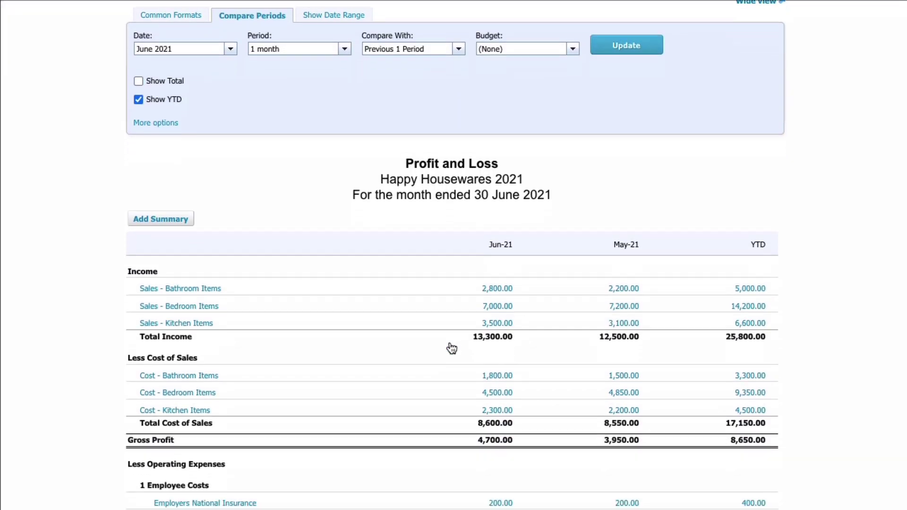
{"action": "scroll", "coordinate": [451, 349], "scroll_direction": "down", "scroll_amount": 2}
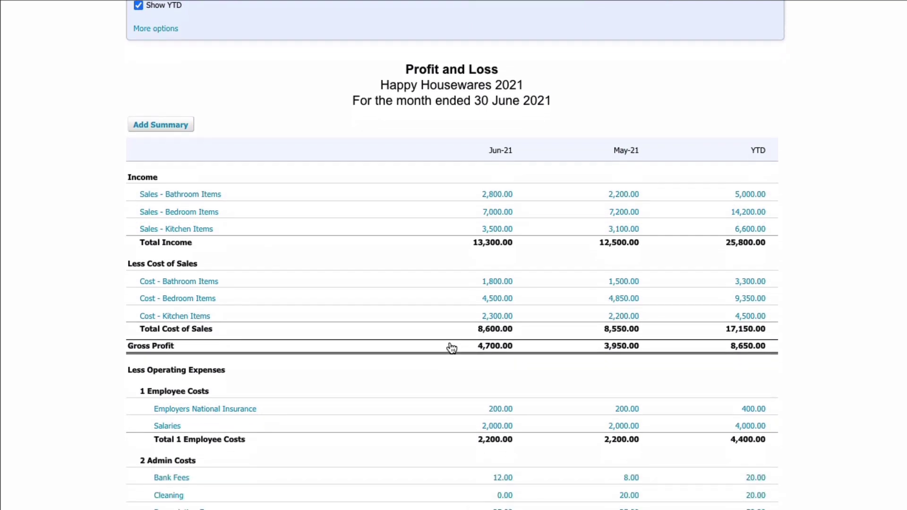
{"action": "scroll", "coordinate": [451, 349], "scroll_direction": "down", "scroll_amount": 4}
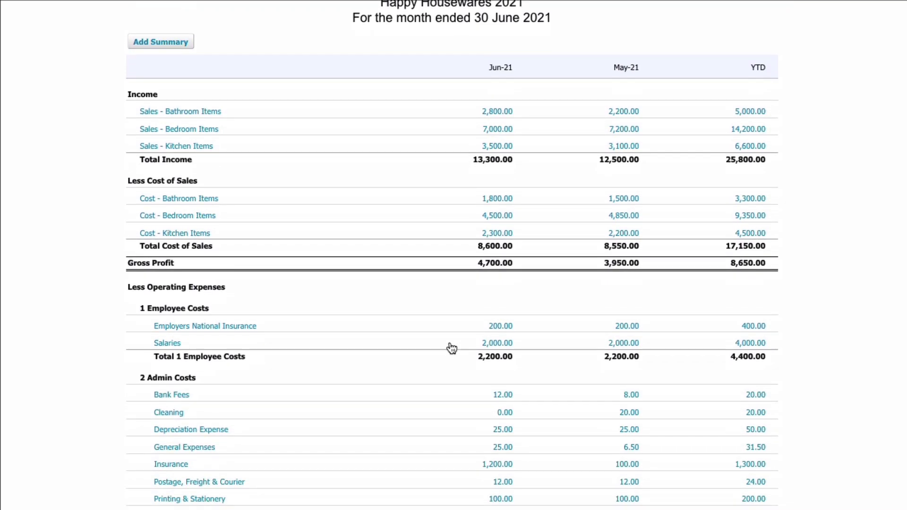
{"action": "scroll", "coordinate": [451, 349], "scroll_direction": "down", "scroll_amount": 2}
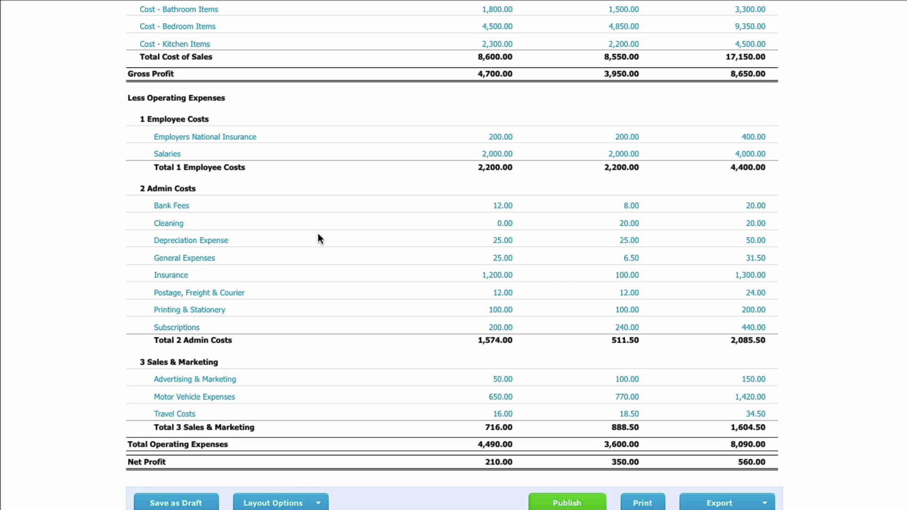
{"action": "mouse_move", "coordinate": [171, 156]}
{"action": "mouse_move", "coordinate": [173, 139]}
{"action": "scroll", "coordinate": [380, 209], "scroll_direction": "down", "scroll_amount": 1}
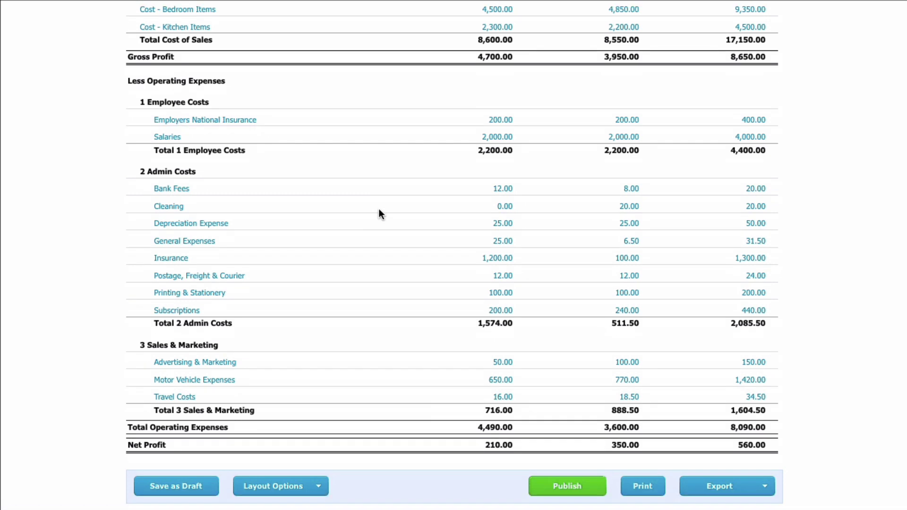
{"action": "scroll", "coordinate": [378, 209], "scroll_direction": "down", "scroll_amount": 2}
{"action": "scroll", "coordinate": [378, 210], "scroll_direction": "up", "scroll_amount": 3}
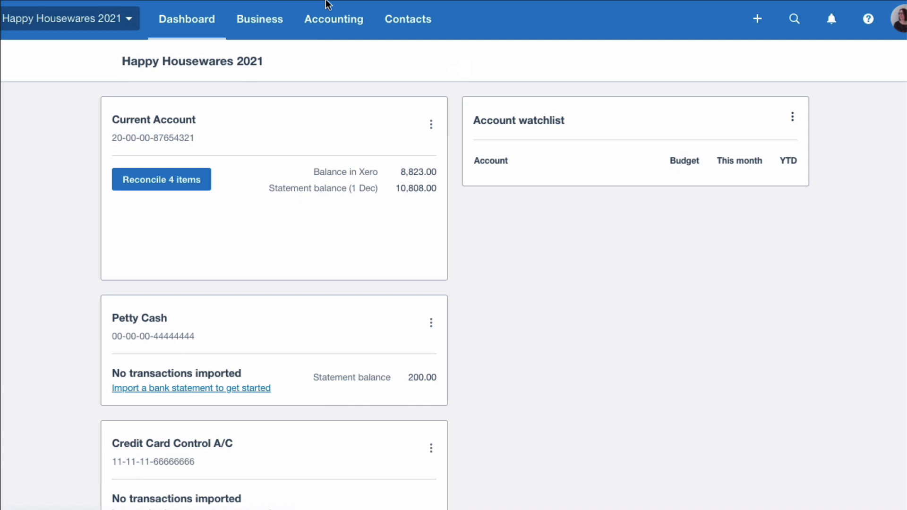
{"action": "left_click", "coordinate": [331, 27]}
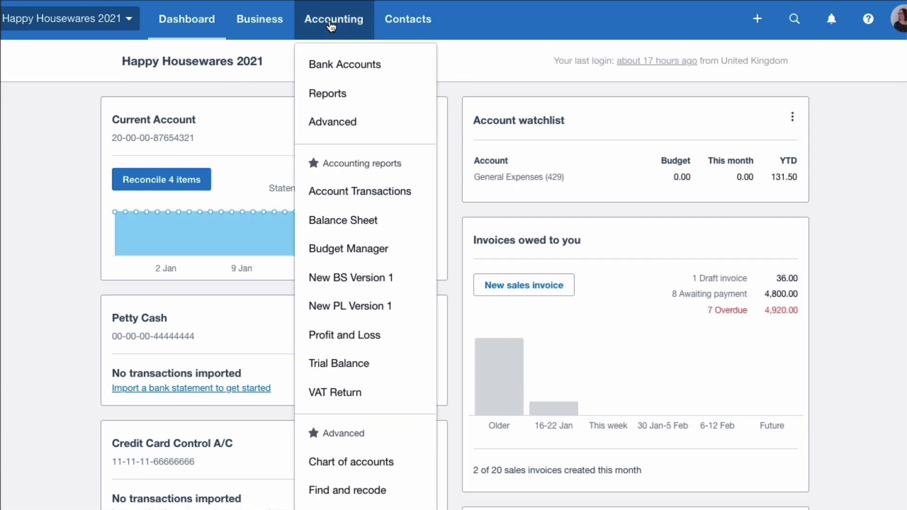
{"action": "left_click", "coordinate": [363, 309]}
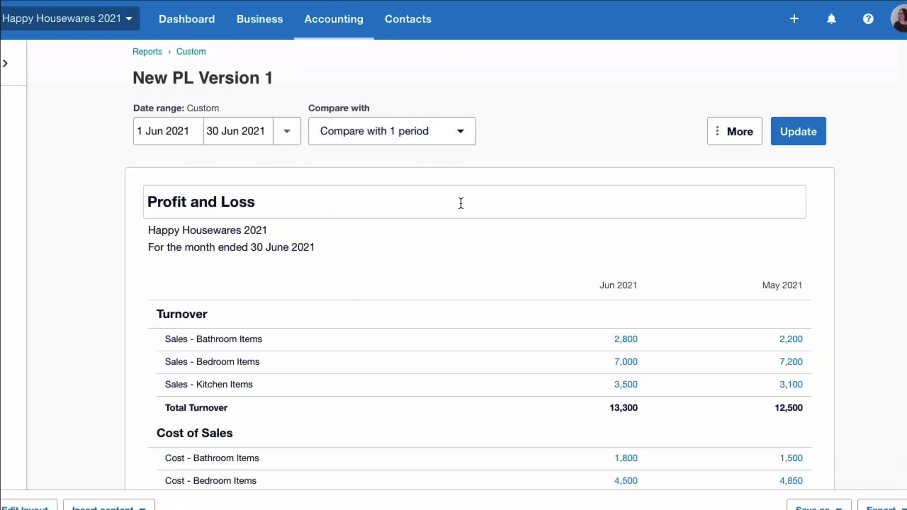
{"action": "scroll", "coordinate": [461, 204], "scroll_direction": "down", "scroll_amount": 1}
{"action": "scroll", "coordinate": [461, 205], "scroll_direction": "down", "scroll_amount": 1}
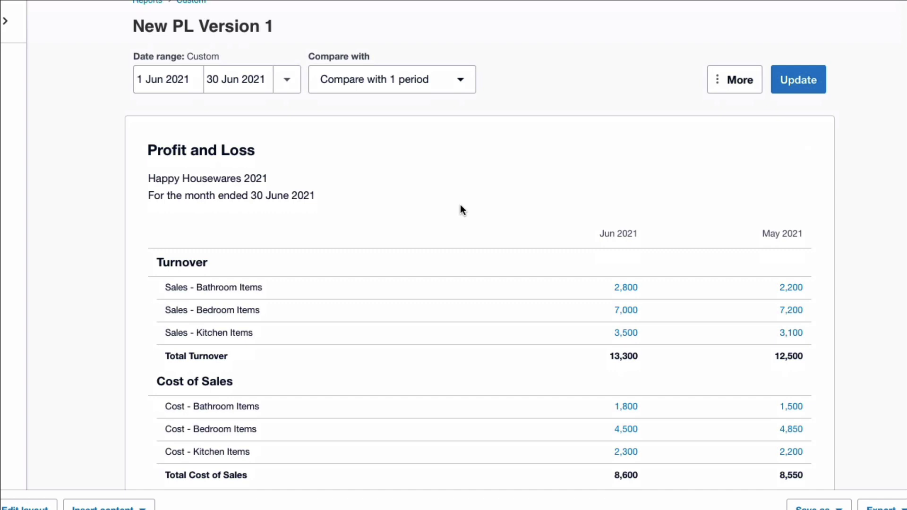
{"action": "scroll", "coordinate": [460, 208], "scroll_direction": "down", "scroll_amount": 5}
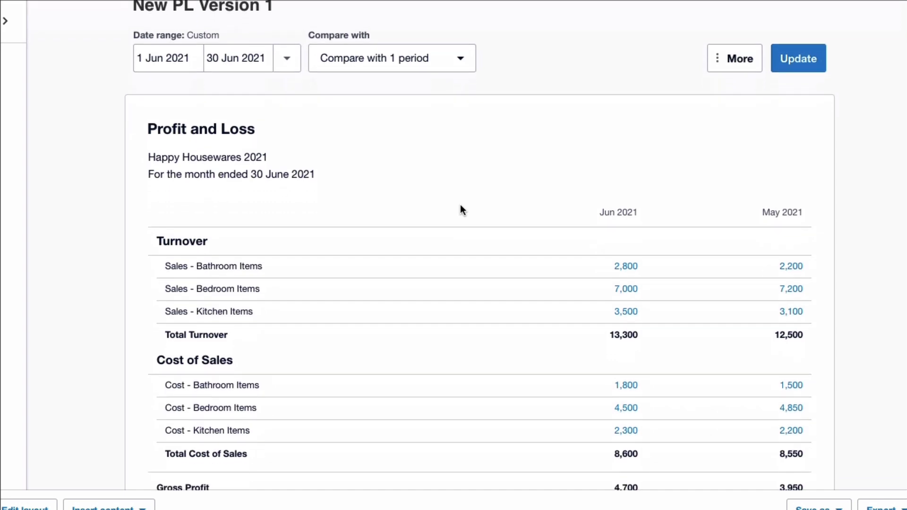
{"action": "scroll", "coordinate": [461, 208], "scroll_direction": "down", "scroll_amount": 3}
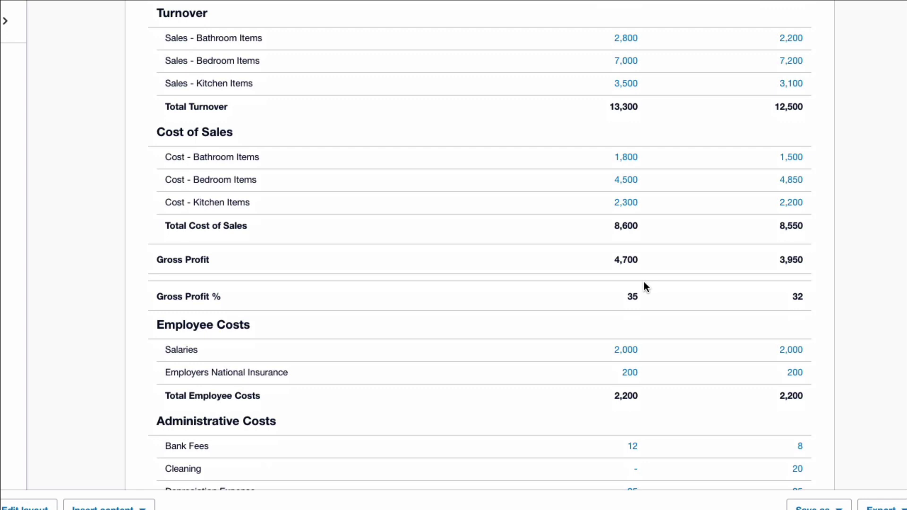
{"action": "scroll", "coordinate": [645, 282], "scroll_direction": "down", "scroll_amount": 2}
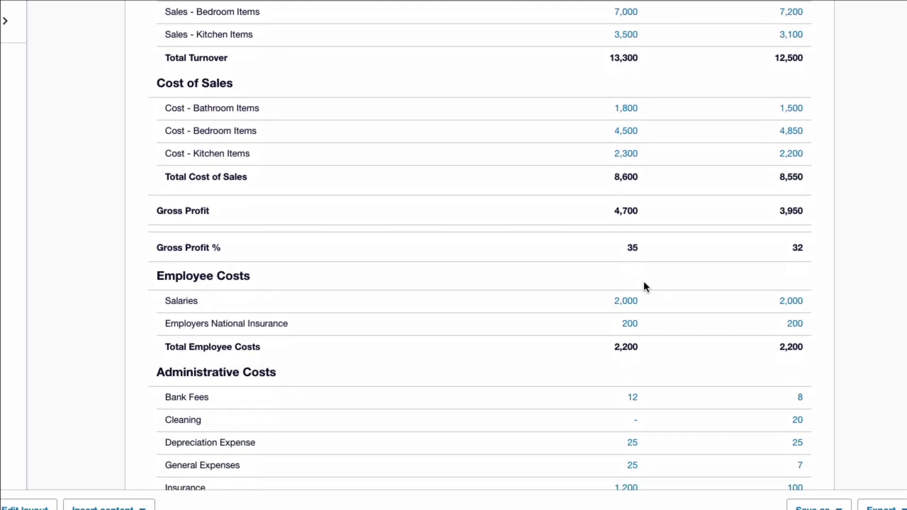
{"action": "scroll", "coordinate": [646, 287], "scroll_direction": "down", "scroll_amount": 2}
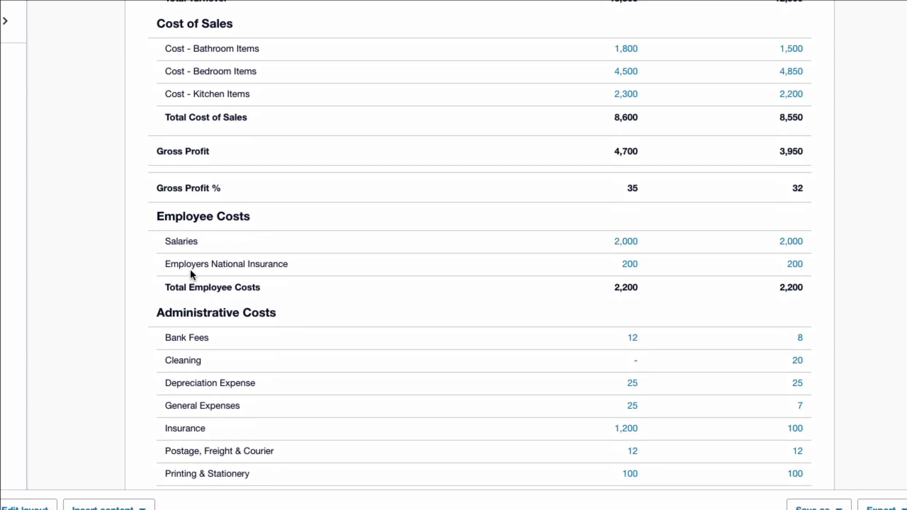
{"action": "scroll", "coordinate": [371, 306], "scroll_direction": "down", "scroll_amount": 3}
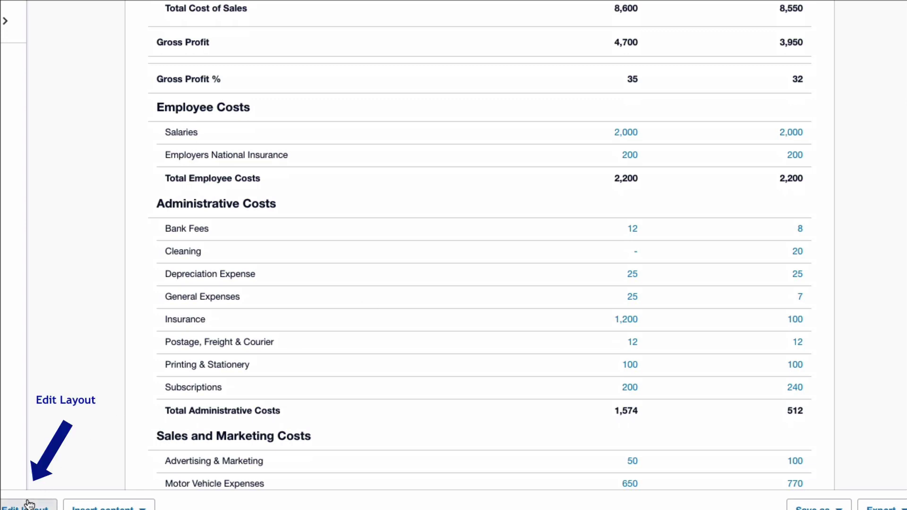
In the layout editor, drag Costs - Garden Items up beneath Cost - Bathroom Items.
{"action": "left_click", "coordinate": [30, 504]}
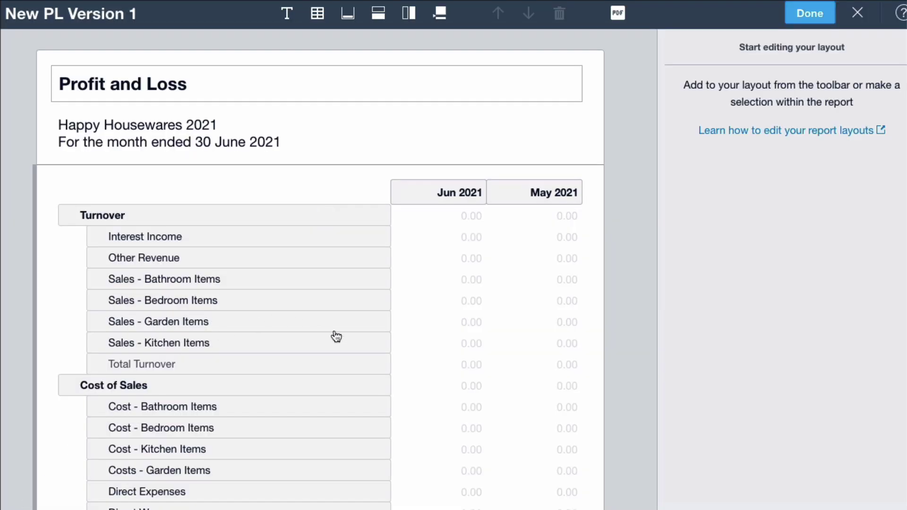
{"action": "scroll", "coordinate": [336, 337], "scroll_direction": "down", "scroll_amount": 2}
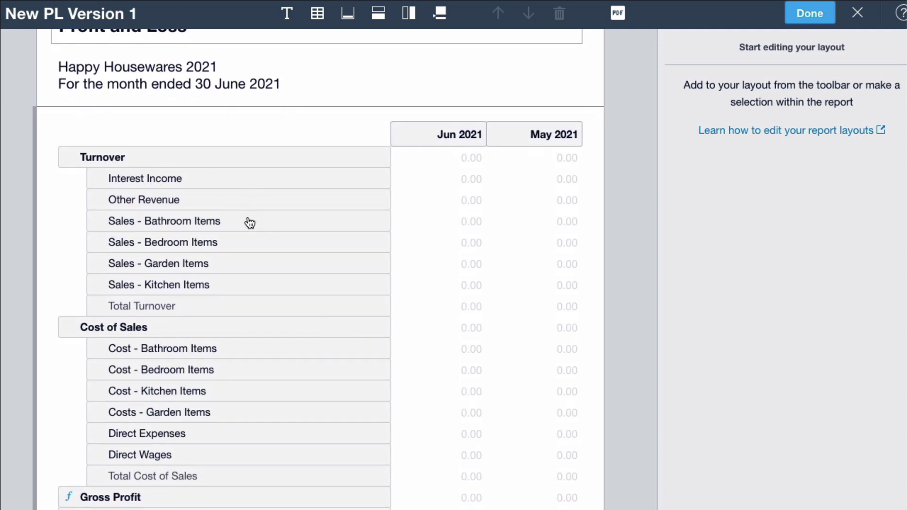
{"action": "scroll", "coordinate": [252, 282], "scroll_direction": "down", "scroll_amount": 3}
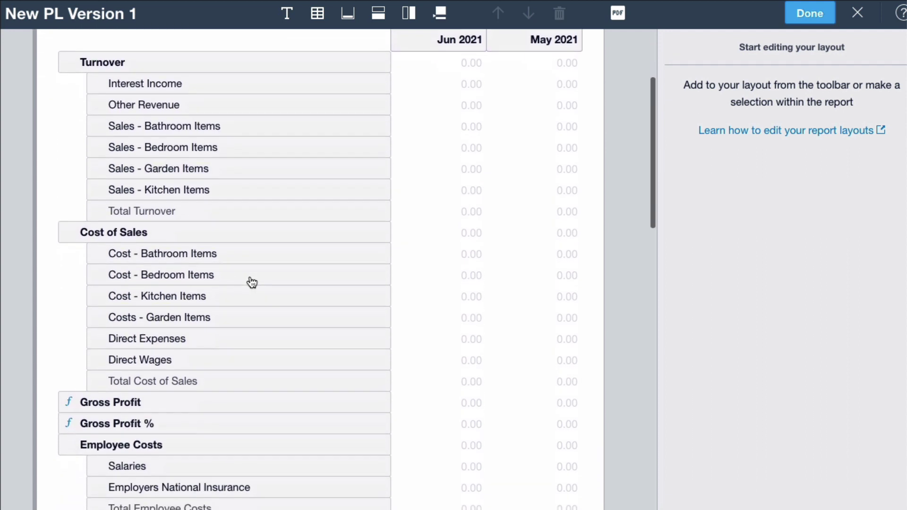
{"action": "scroll", "coordinate": [252, 282], "scroll_direction": "down", "scroll_amount": 1}
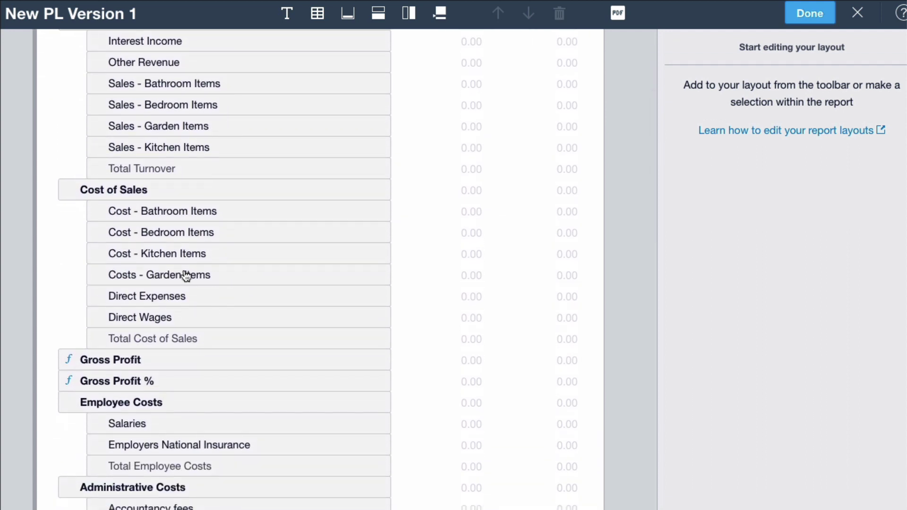
{"action": "left_click_drag", "start_coordinate": [128, 278], "coordinate": [163, 267]}
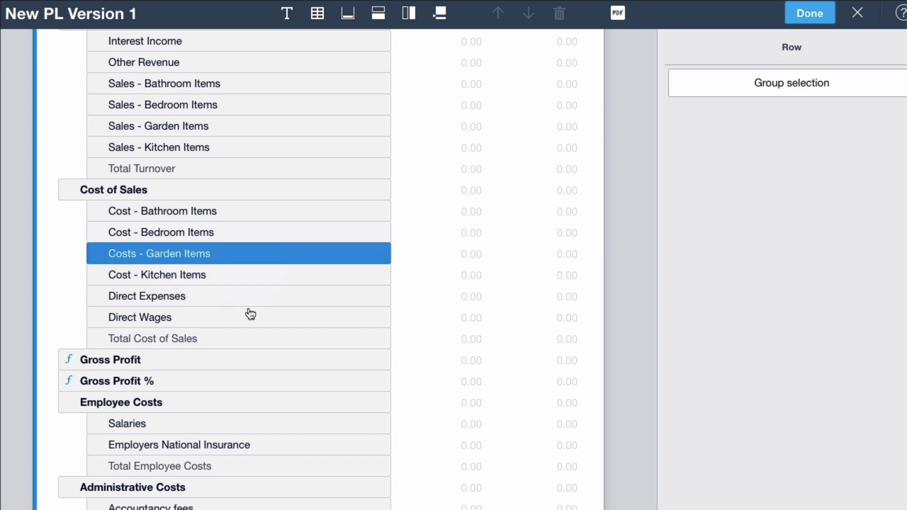
Reposition the Employers National Insurance row in the layout.
{"action": "scroll", "coordinate": [250, 314], "scroll_direction": "down", "scroll_amount": 3}
{"action": "scroll", "coordinate": [249, 311], "scroll_direction": "down", "scroll_amount": 3}
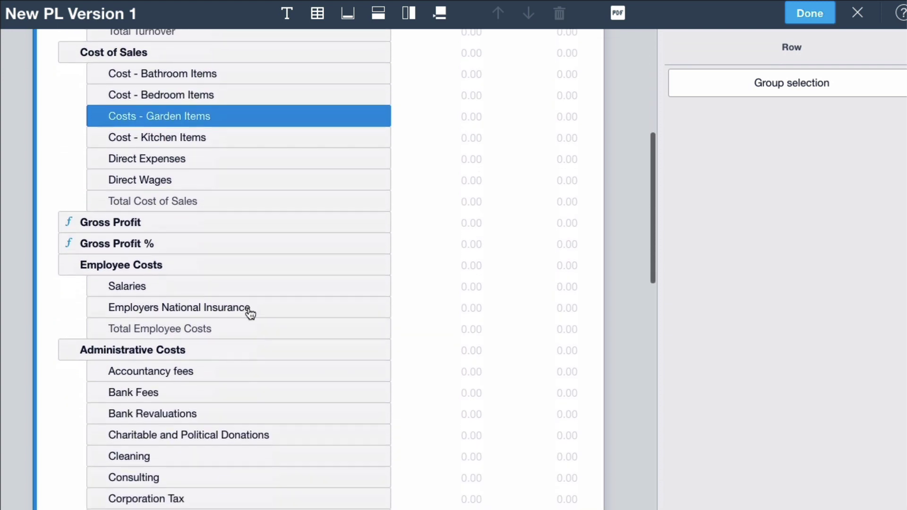
{"action": "left_click_drag", "start_coordinate": [170, 307], "coordinate": [142, 311]}
{"action": "scroll", "coordinate": [229, 322], "scroll_direction": "up", "scroll_amount": 5}
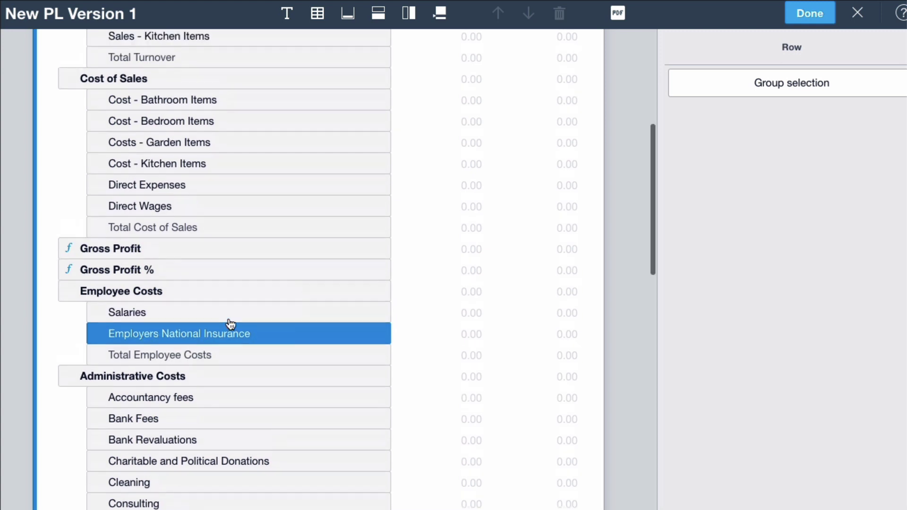
{"action": "scroll", "coordinate": [229, 322], "scroll_direction": "up", "scroll_amount": 3}
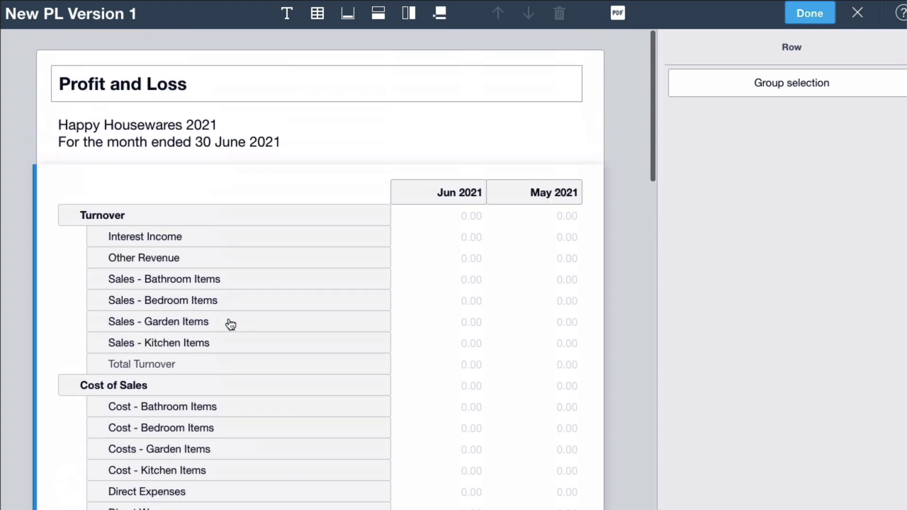
Add a new Date column with its range set to Year to date (1 May - 30 Jun 2021).
{"action": "left_click", "coordinate": [409, 14]}
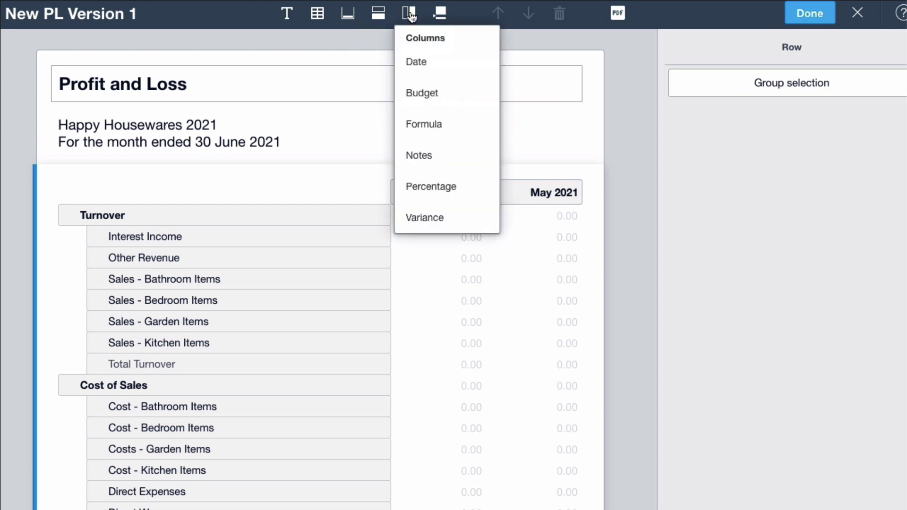
{"action": "left_click", "coordinate": [420, 63]}
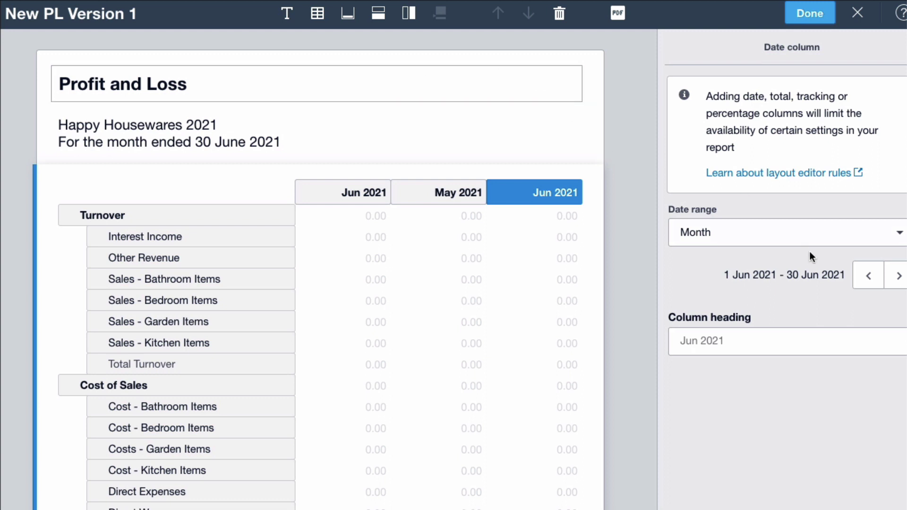
{"action": "left_click", "coordinate": [892, 232]}
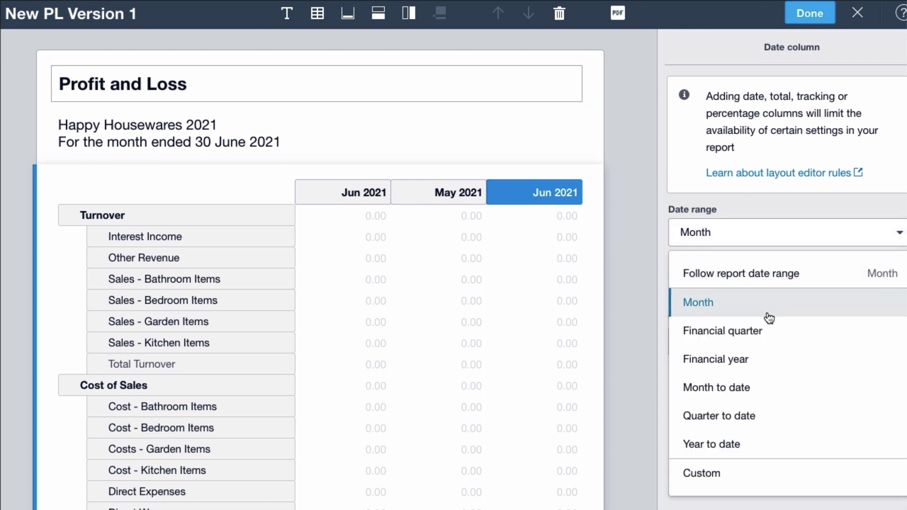
{"action": "left_click", "coordinate": [718, 445]}
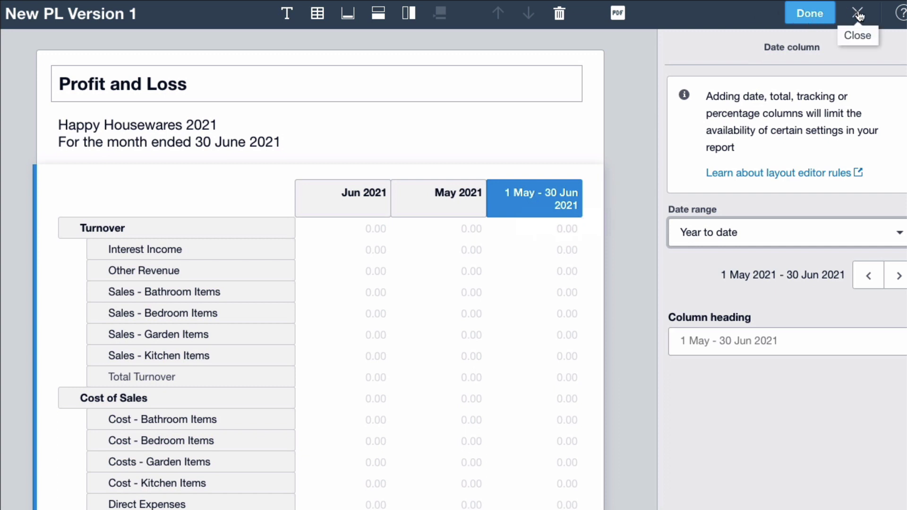
Close the layout editor and review the May-Jun 2021 totals, including Gross Profit 8,650.
{"action": "left_click", "coordinate": [810, 15]}
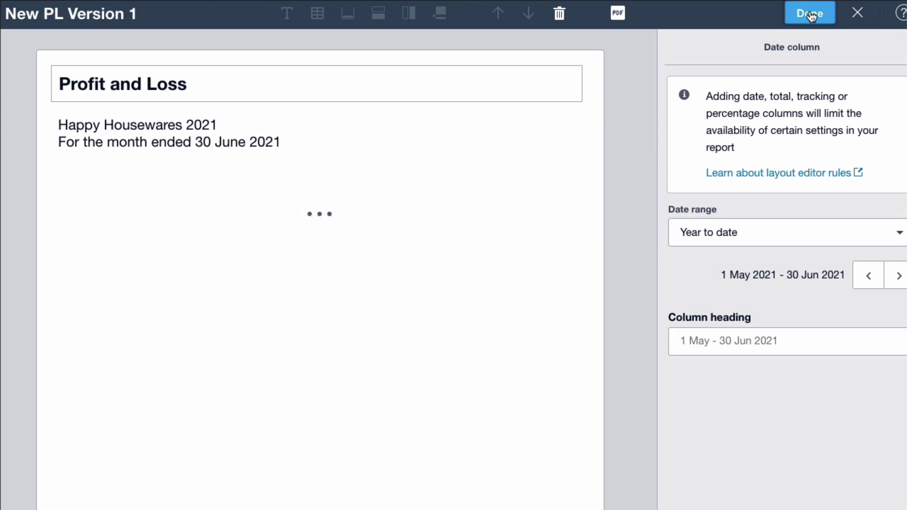
{"action": "scroll", "coordinate": [482, 242], "scroll_direction": "down", "scroll_amount": 3}
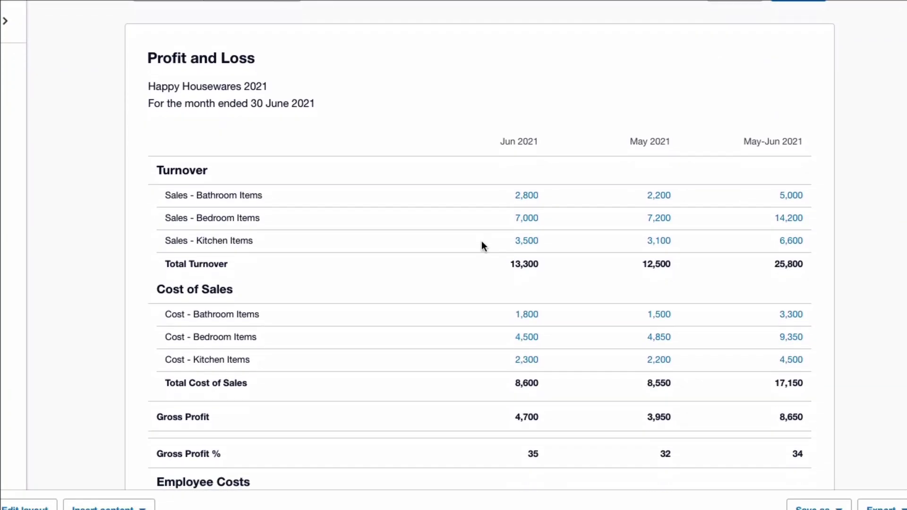
{"action": "scroll", "coordinate": [481, 241], "scroll_direction": "down", "scroll_amount": 2}
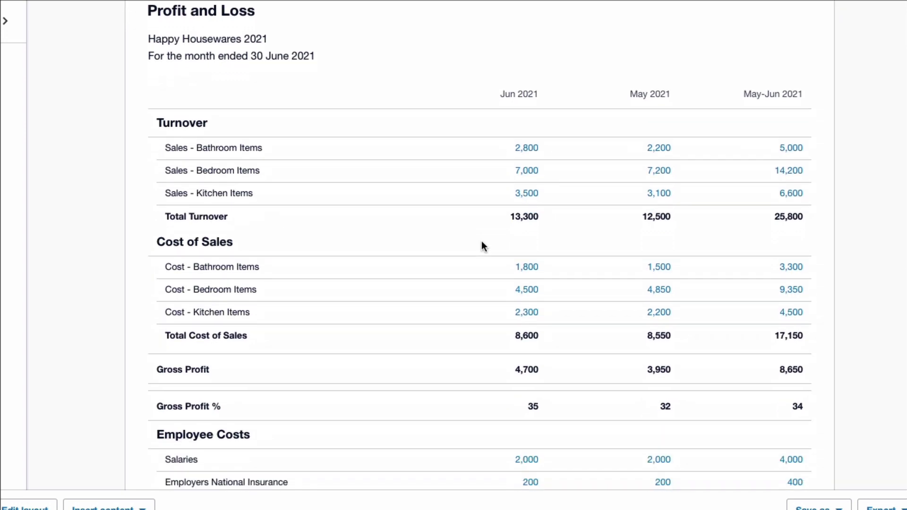
{"action": "scroll", "coordinate": [482, 243], "scroll_direction": "down", "scroll_amount": 2}
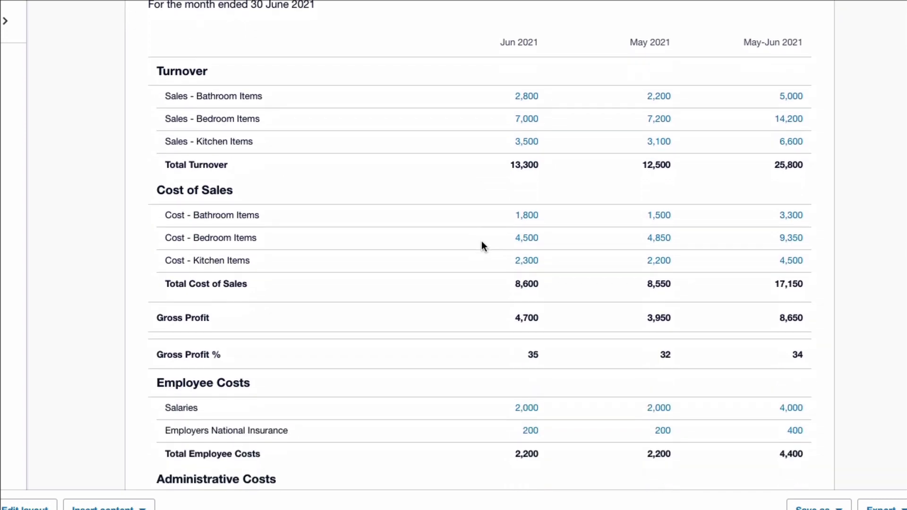
{"action": "scroll", "coordinate": [481, 242], "scroll_direction": "down", "scroll_amount": 4}
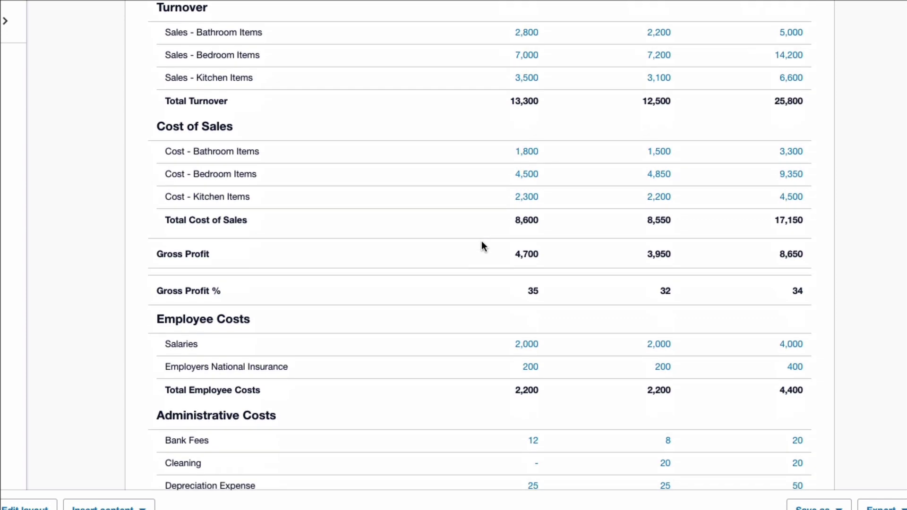